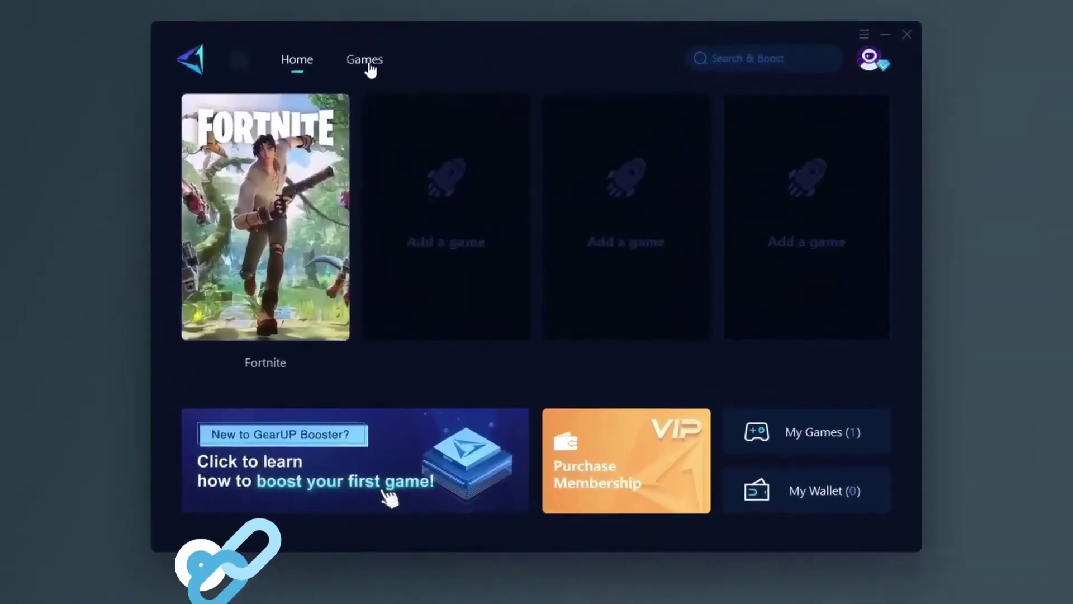
Start boosting Fortnite in GearUp Booster and follow the gearupbooster download link
left_click(257, 367)
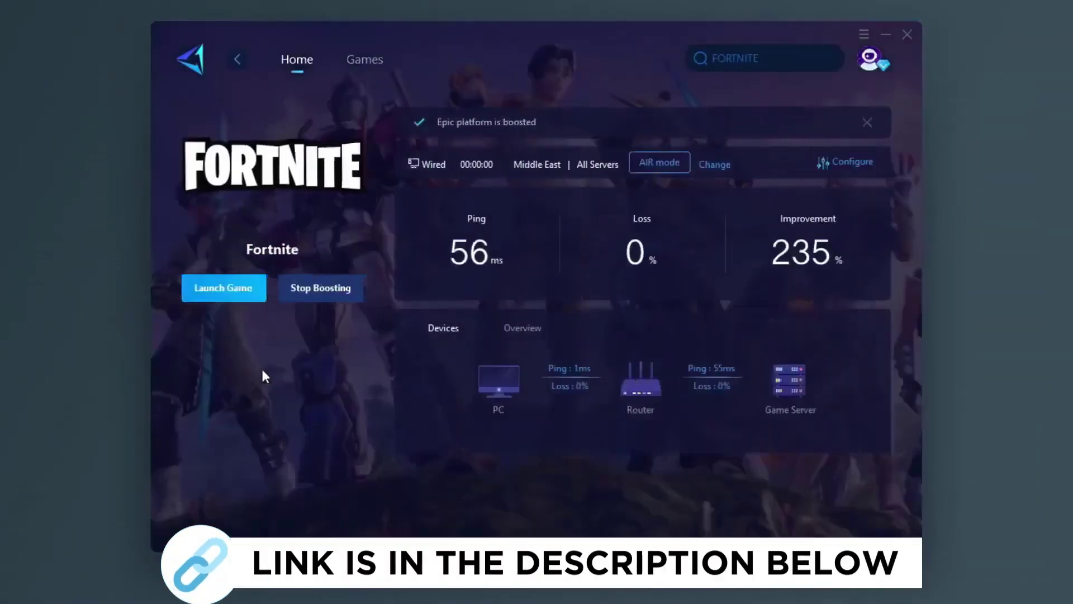
scroll(487, 216, "down", 2)
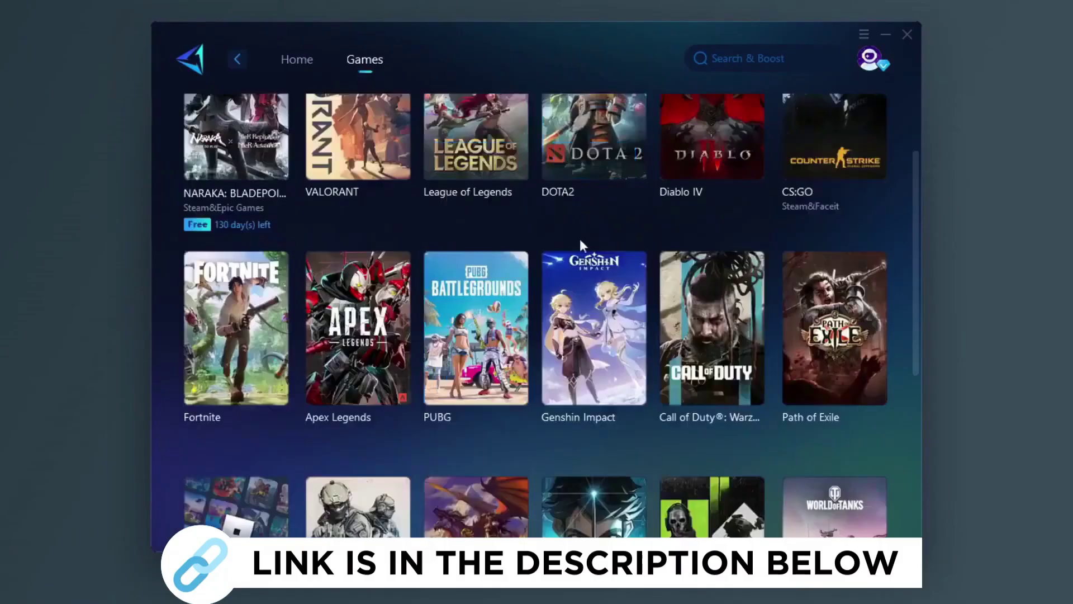
scroll(581, 245, "down", 3)
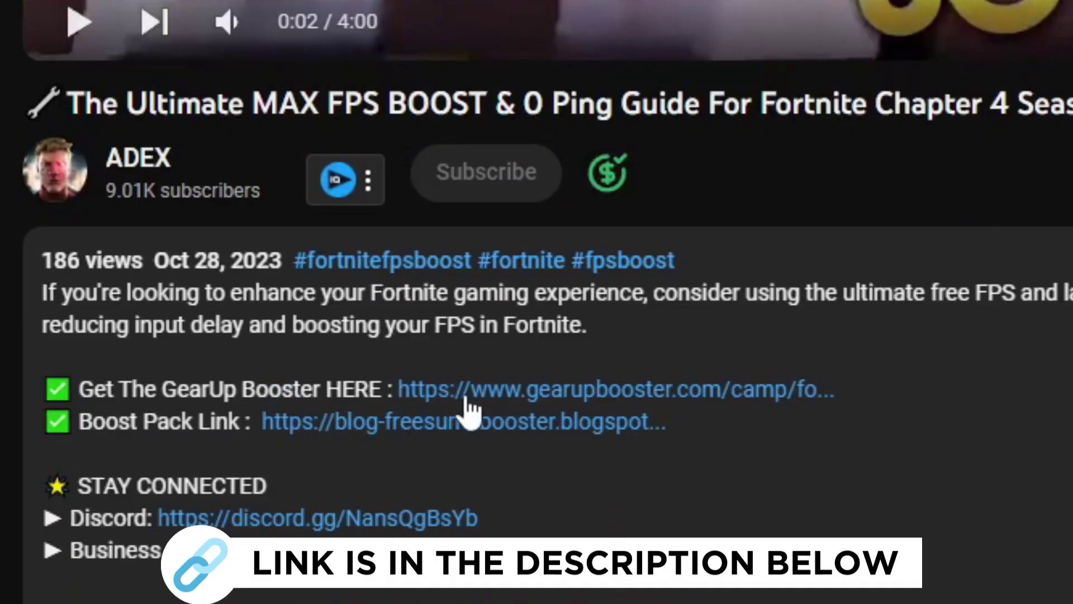
left_click(580, 394)
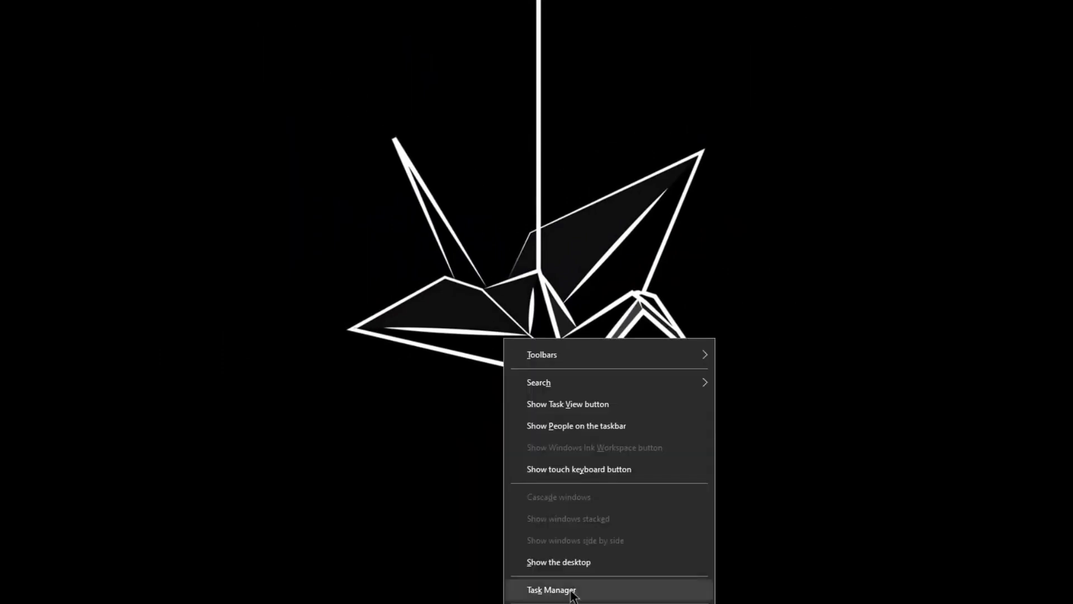
In Task Manager's Startup list, select Google Chrome to disable it from launching at startup
left_click(573, 591)
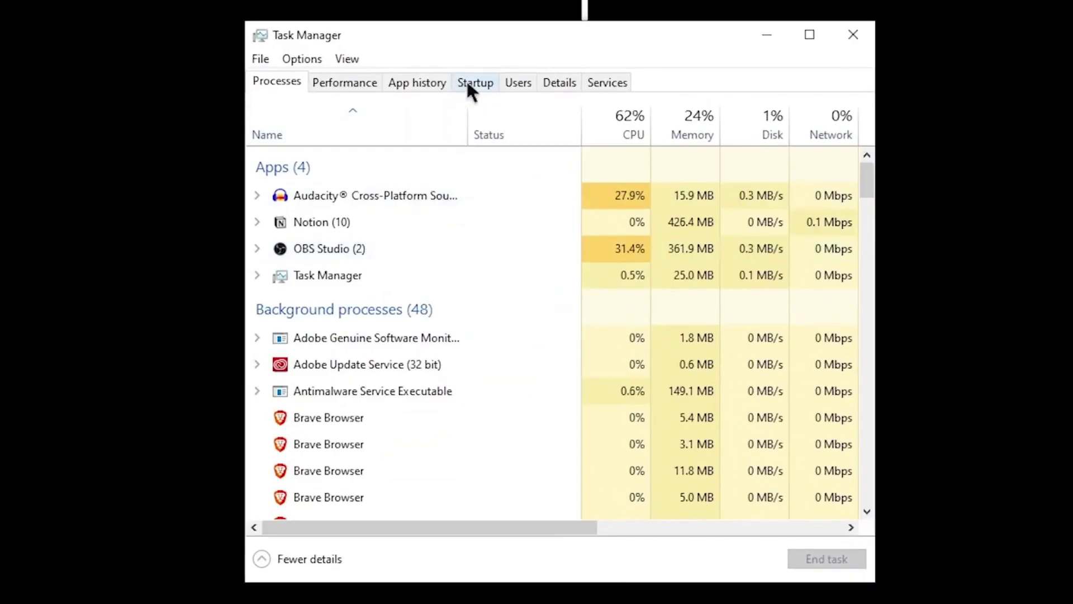
left_click(467, 81)
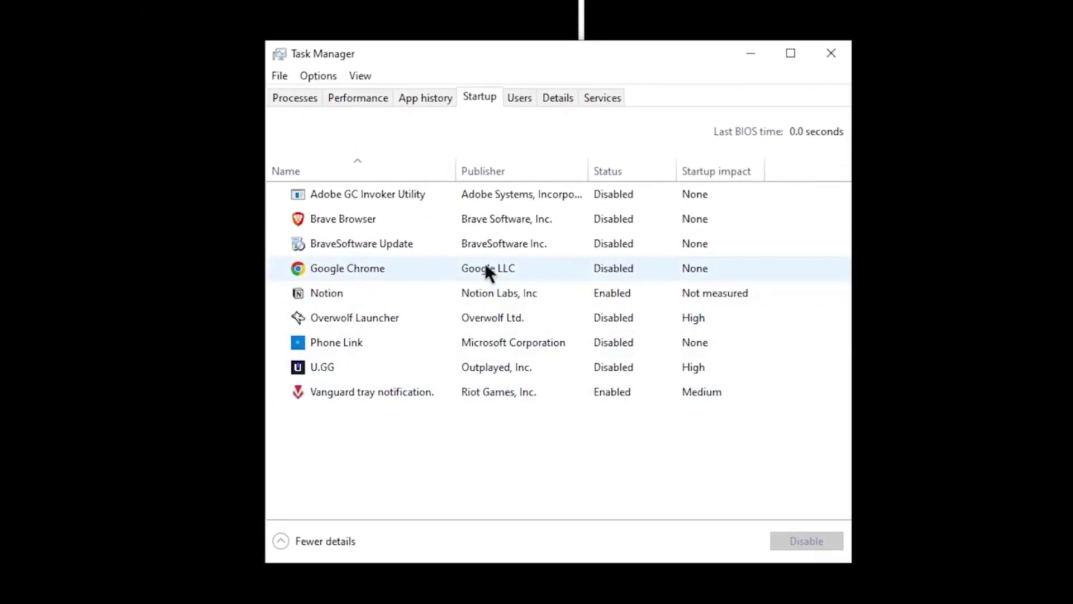
left_click(486, 266)
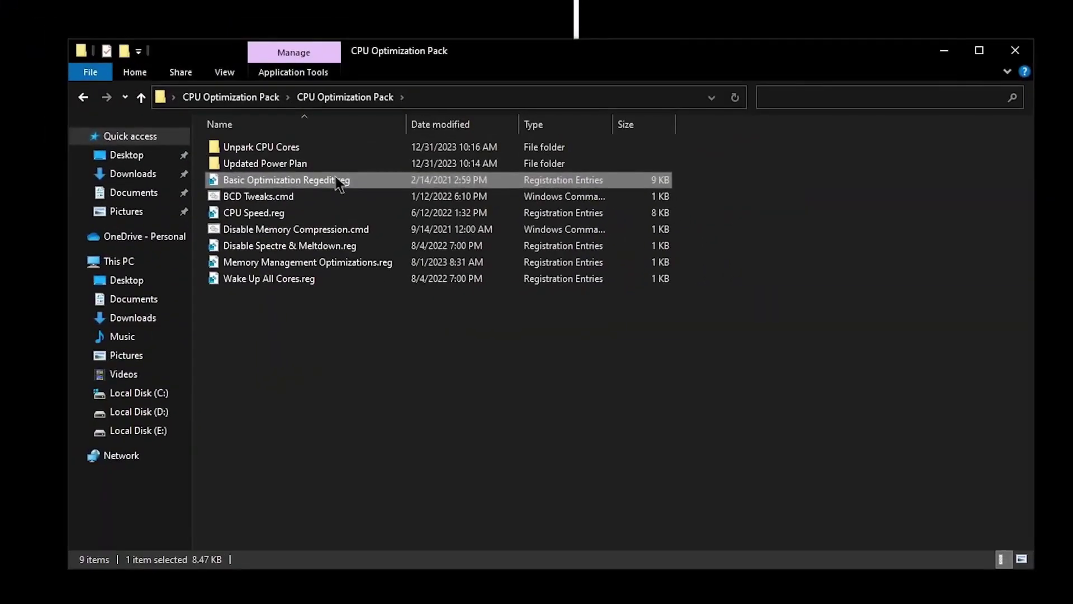
Merge Basic Optimization Regedit.reg into the registry, then view it as text in Notepad
double_click(337, 183)
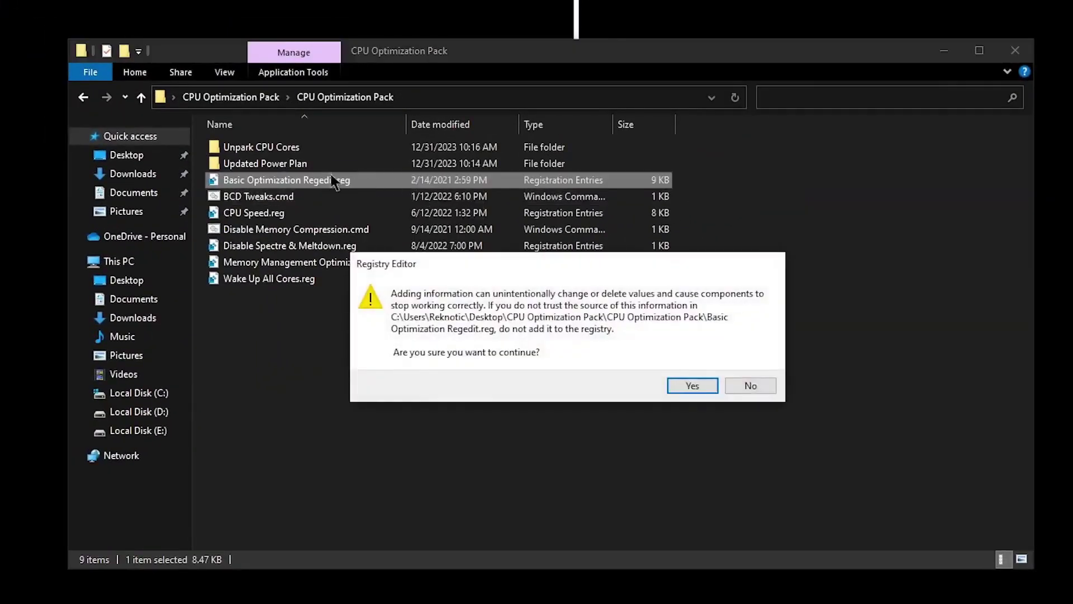
left_click(695, 387)
left_click(739, 364)
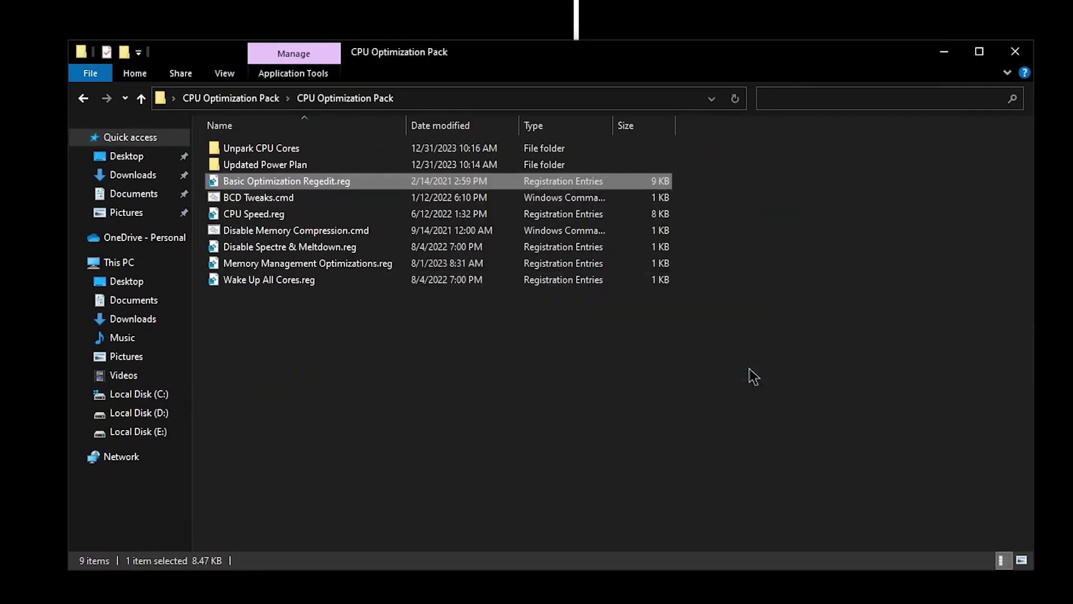
right_click(332, 184)
left_click(362, 204)
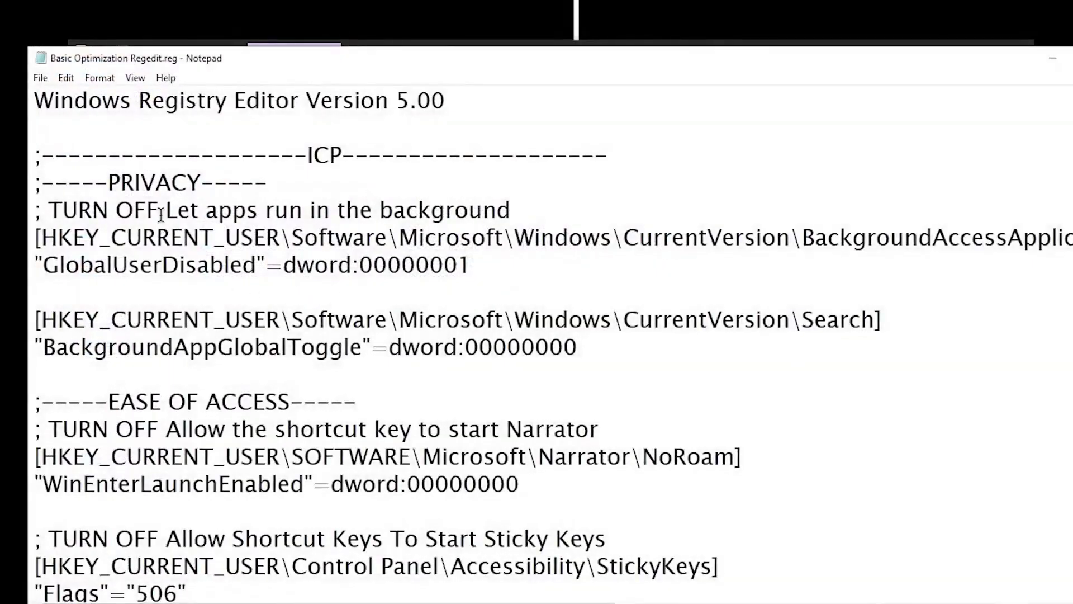
scroll(265, 389, "down", 5)
scroll(247, 314, "down", 3)
scroll(146, 314, "down", 3)
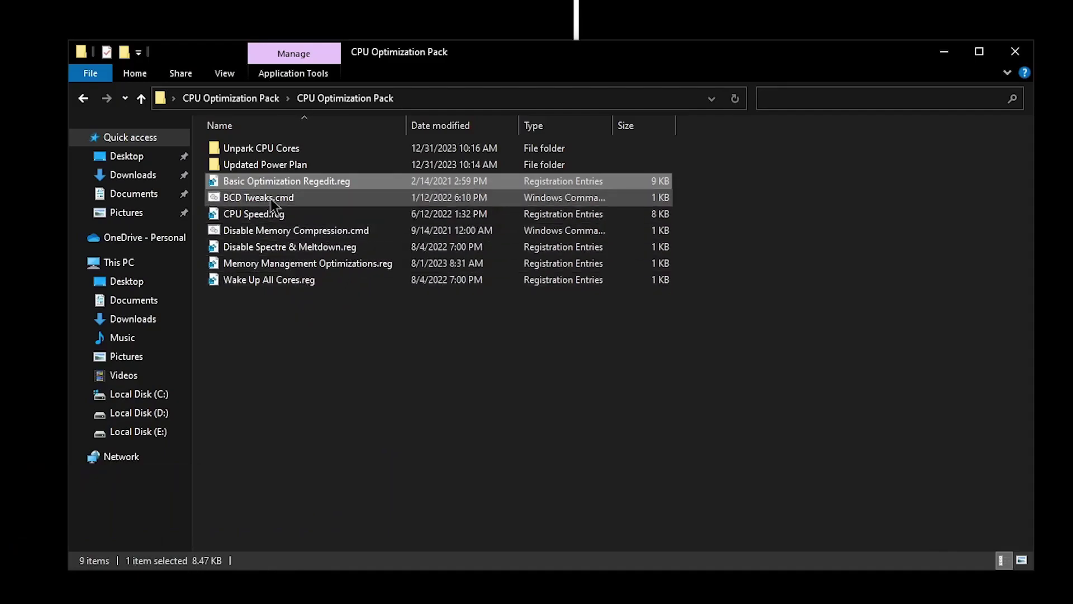
Run BCD Tweaks.cmd as administrator and merge CPU Speed.reg into the registry
right_click(282, 199)
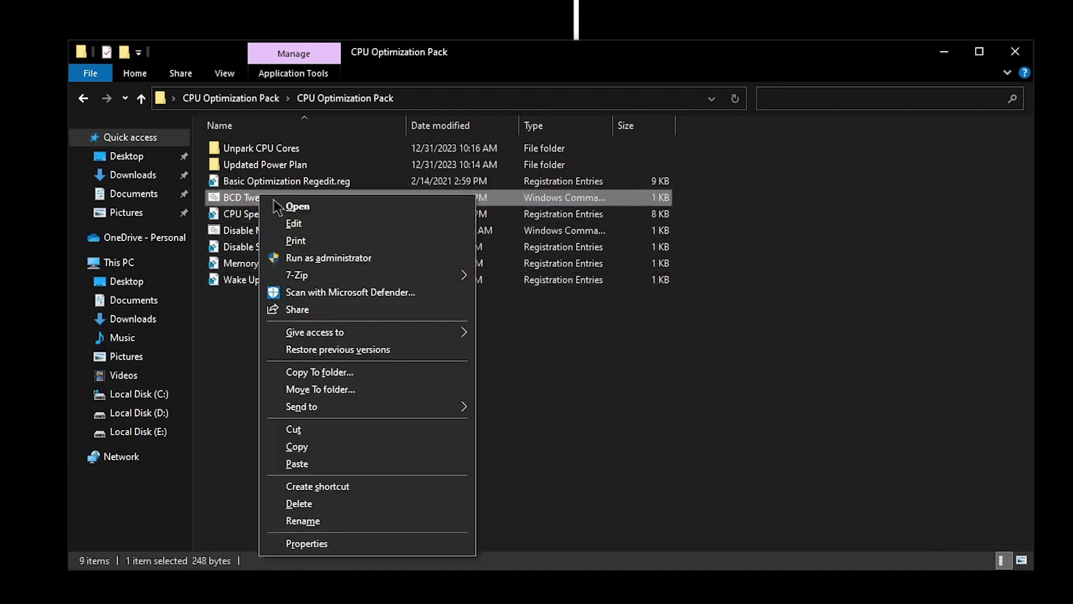
left_click(323, 251)
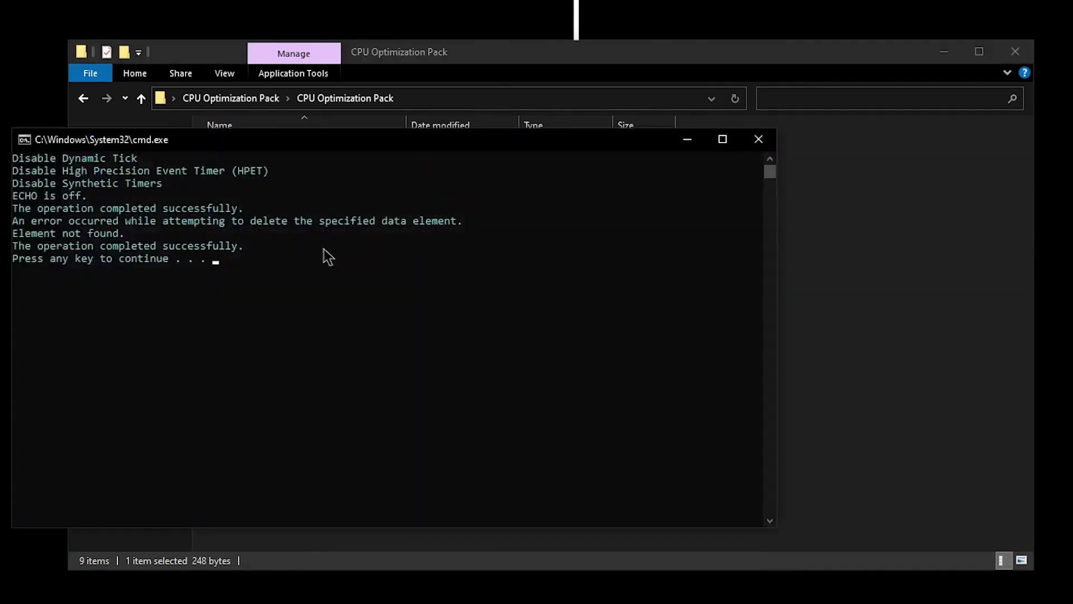
key("Return")
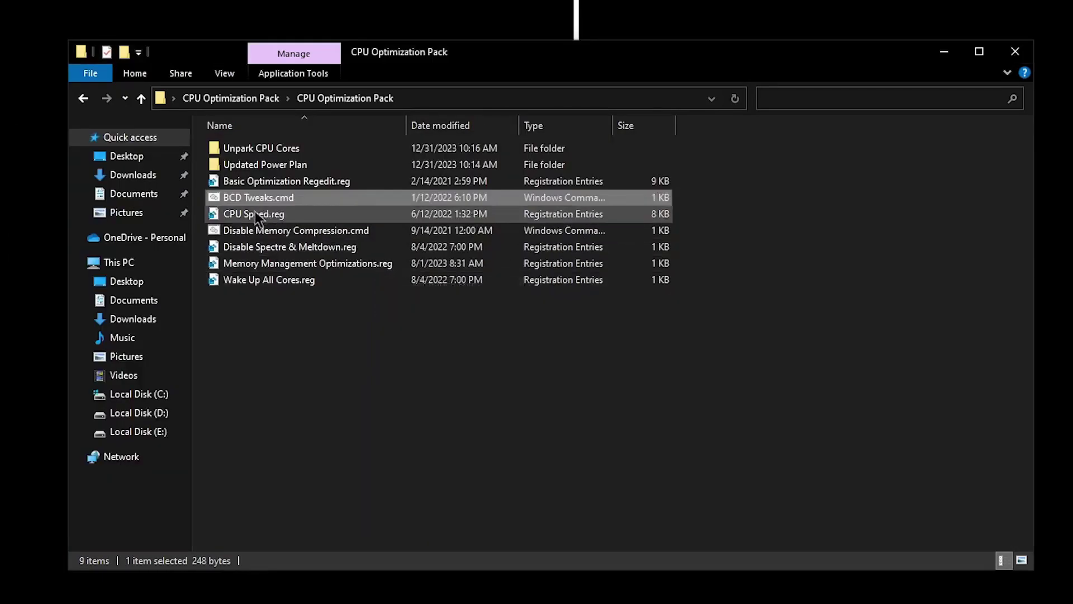
right_click(257, 216)
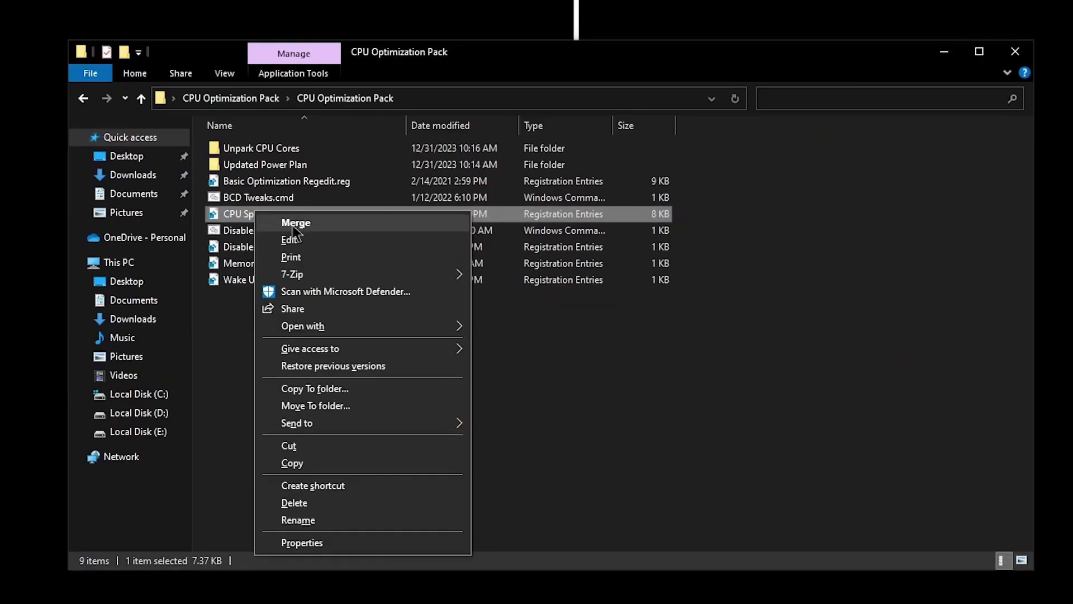
left_click(327, 281)
left_click(693, 385)
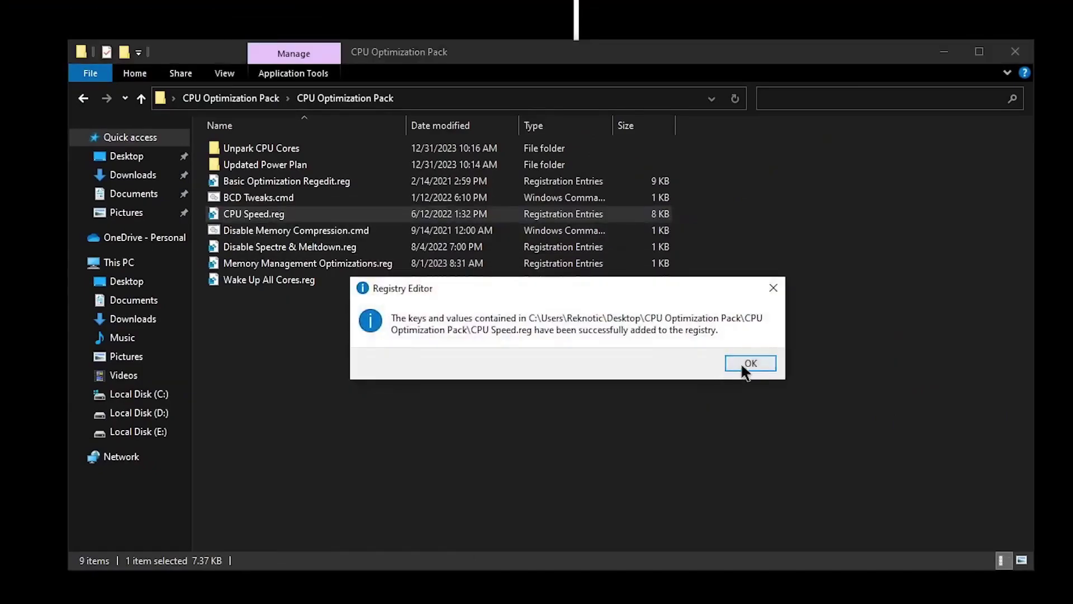
left_click(742, 364)
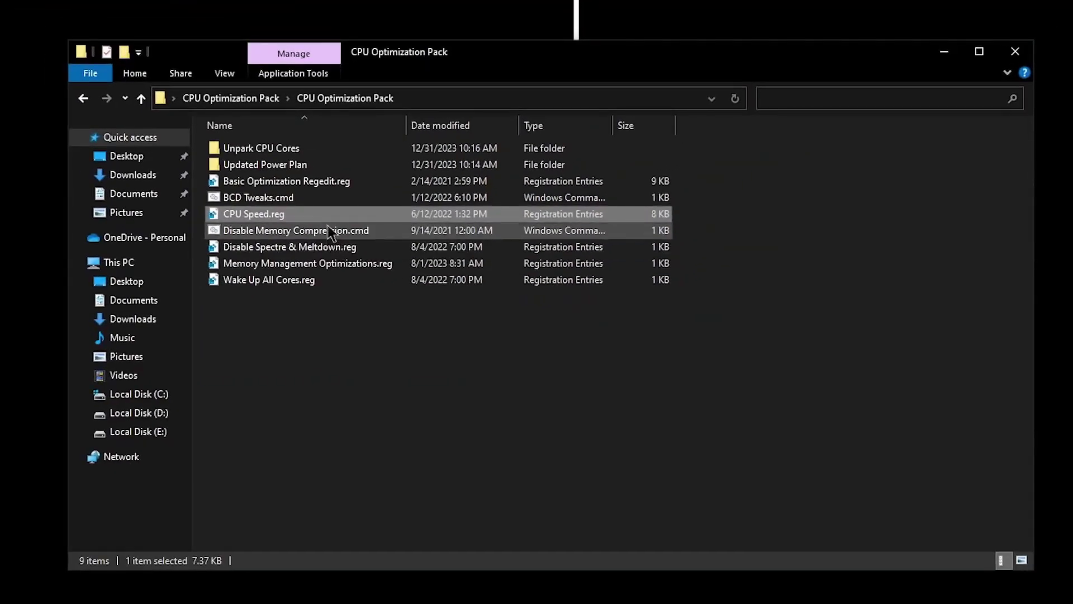
Run Disable Memory Compression.cmd as administrator and merge Disable Spectre & Meltdown.reg
right_click(317, 233)
left_click(369, 294)
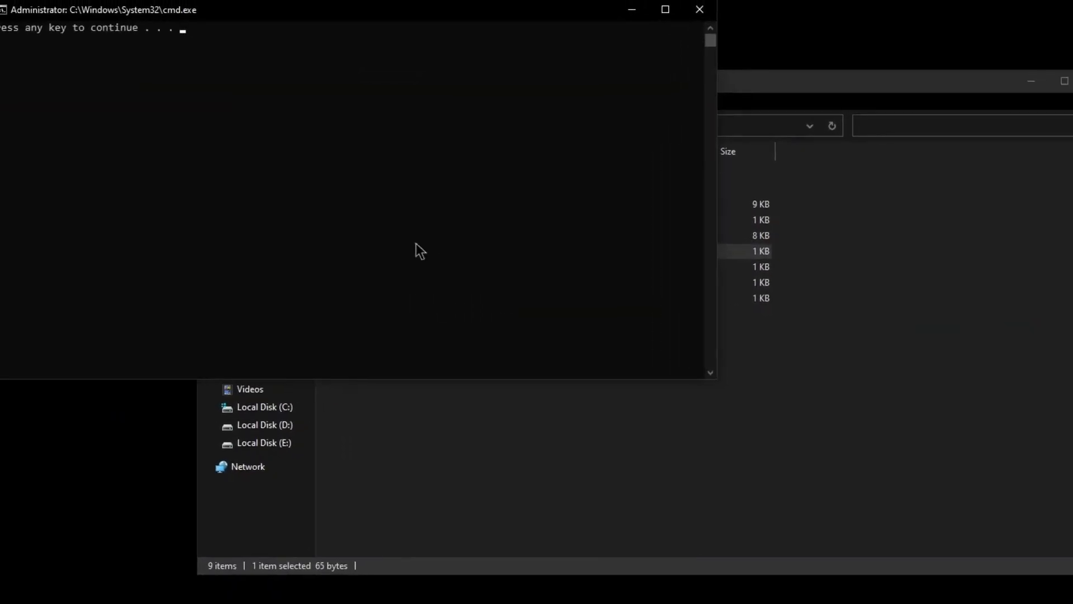
key("Return")
left_click(324, 317)
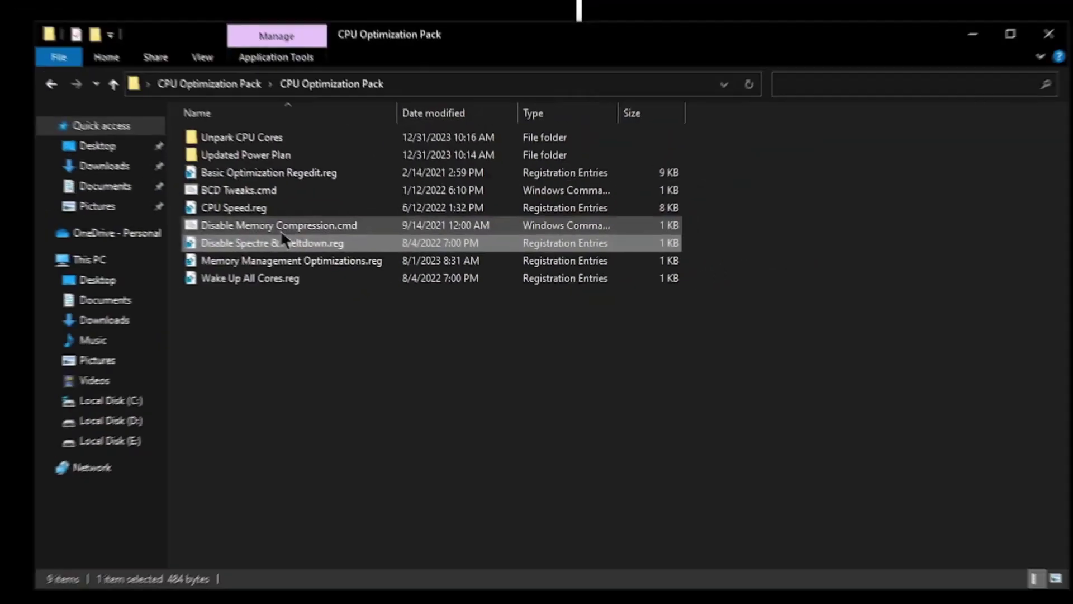
double_click(285, 243)
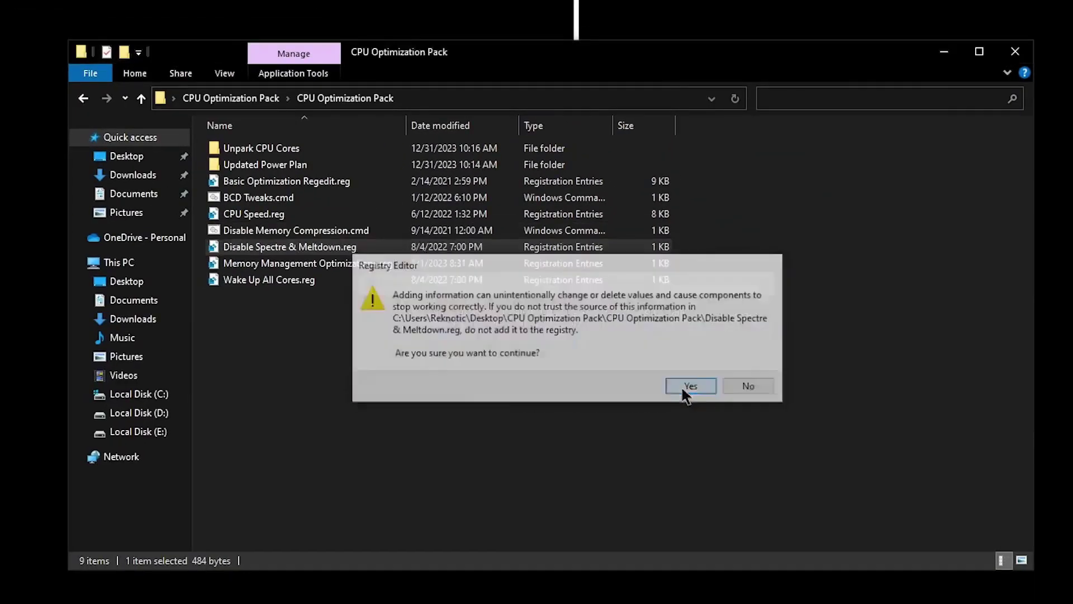
left_click(688, 387)
left_click(759, 367)
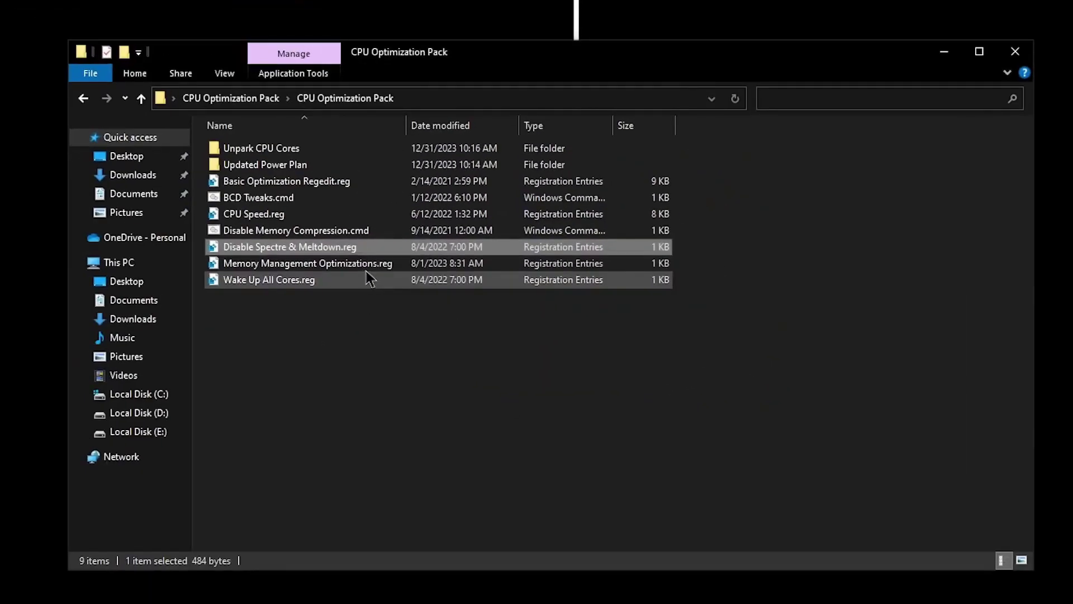
Merge Memory Management Optimizations.reg and Wake Up All Cores.reg into the registry
double_click(365, 267)
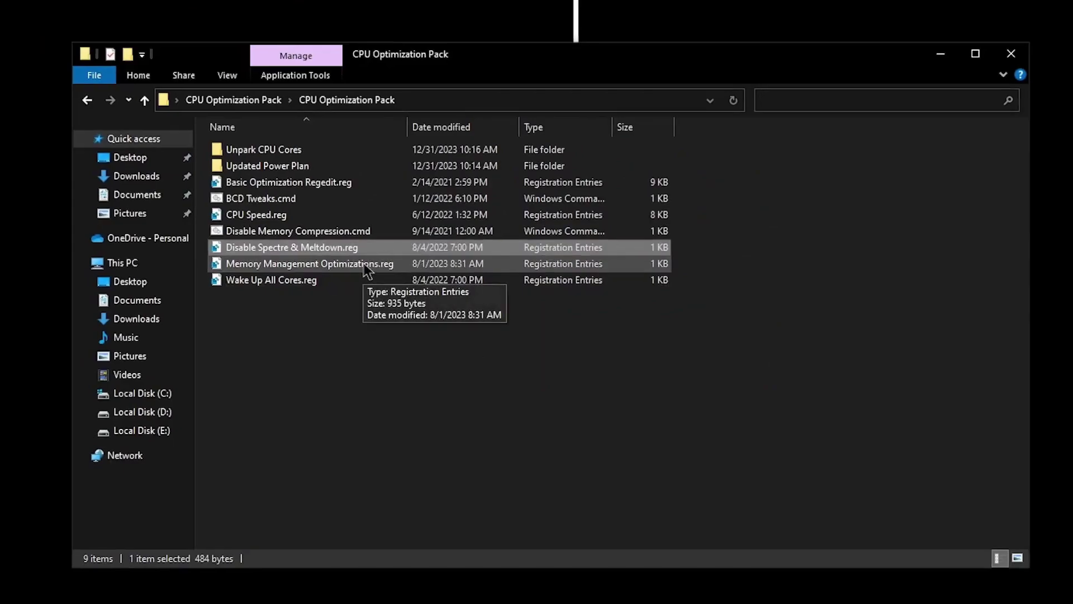
left_click(688, 387)
left_click(755, 369)
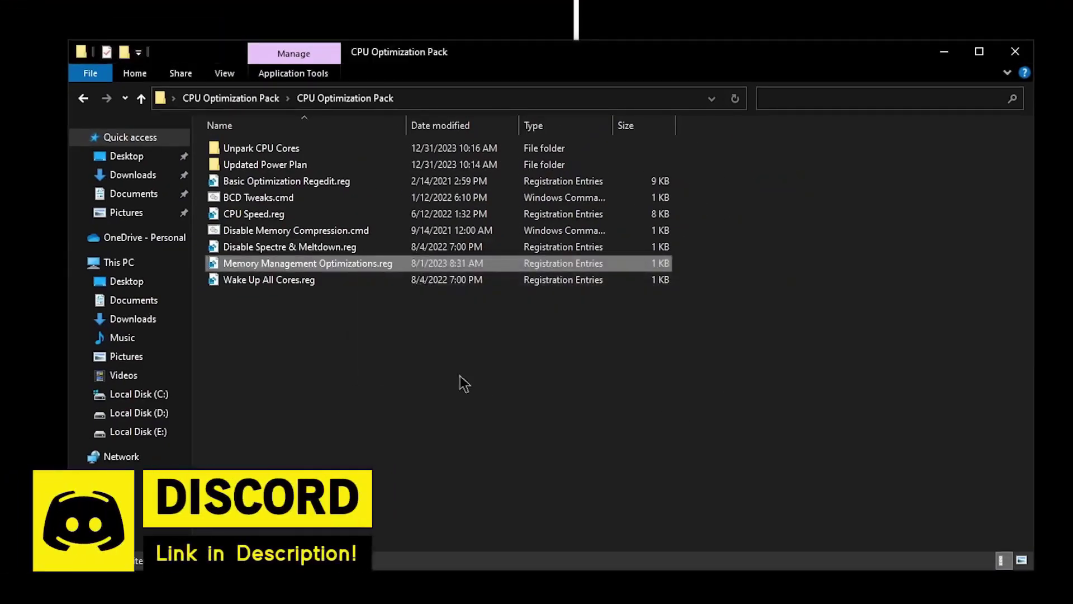
double_click(305, 283)
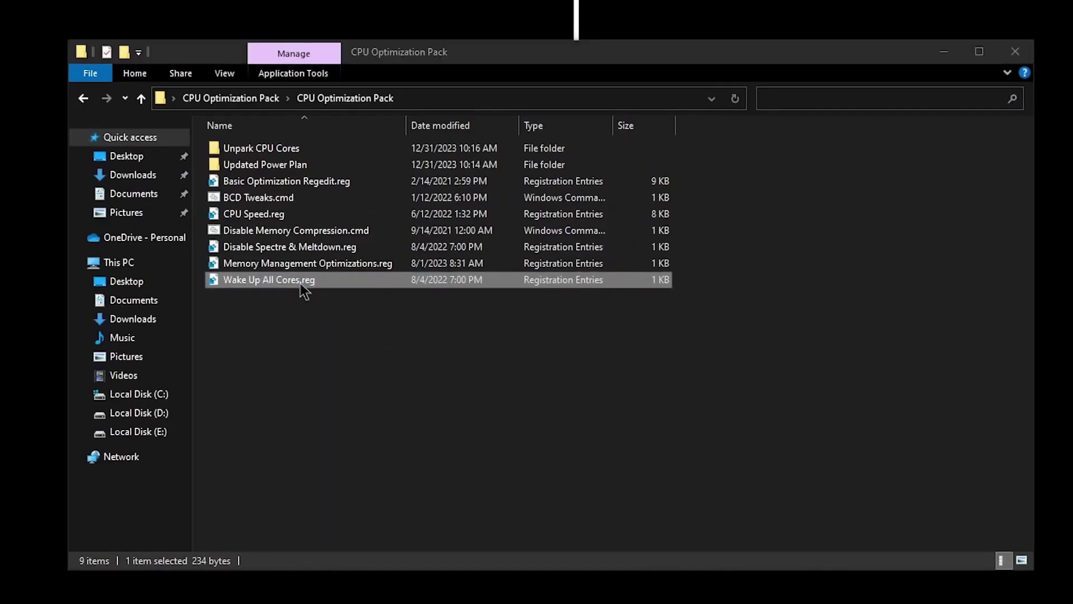
left_click(693, 380)
left_click(745, 363)
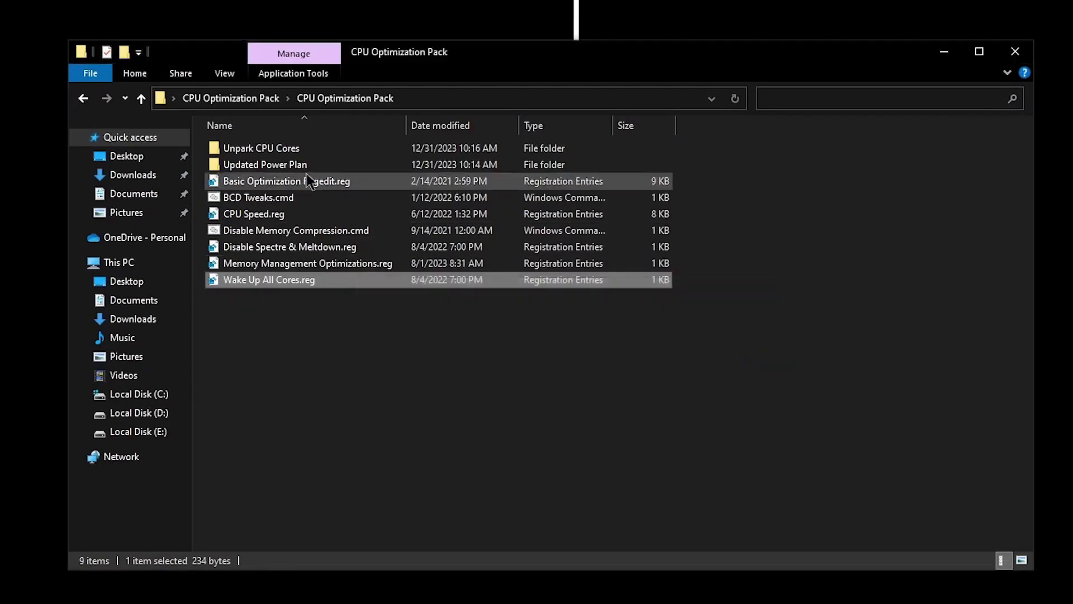
Run UnparkCpu.exe as administrator, unpark all cores, apply so 4 are enabled and 0 parked, then close it
double_click(287, 153)
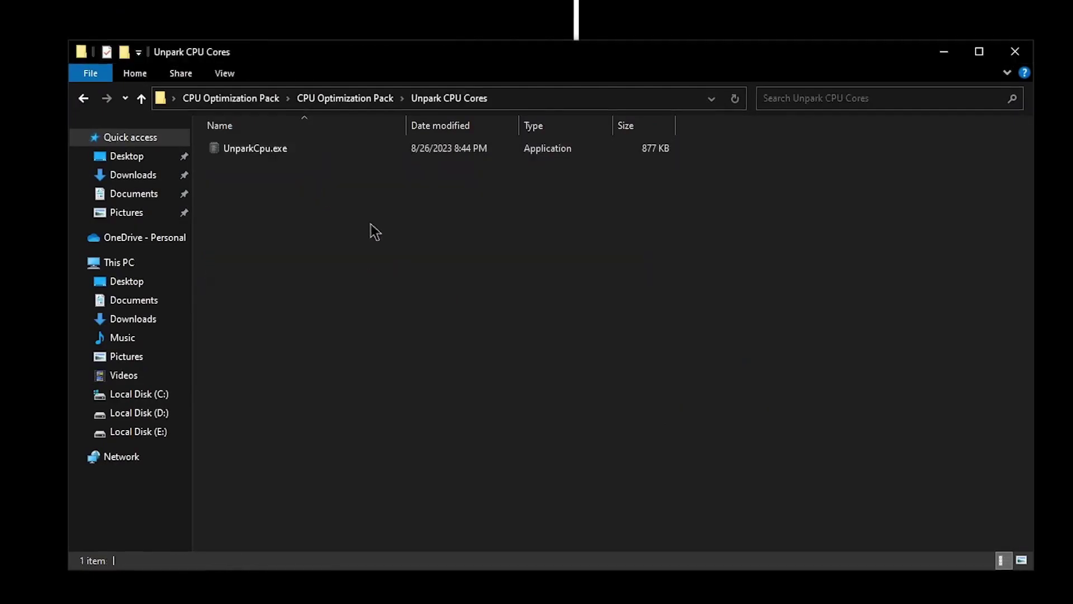
right_click(266, 148)
left_click(308, 179)
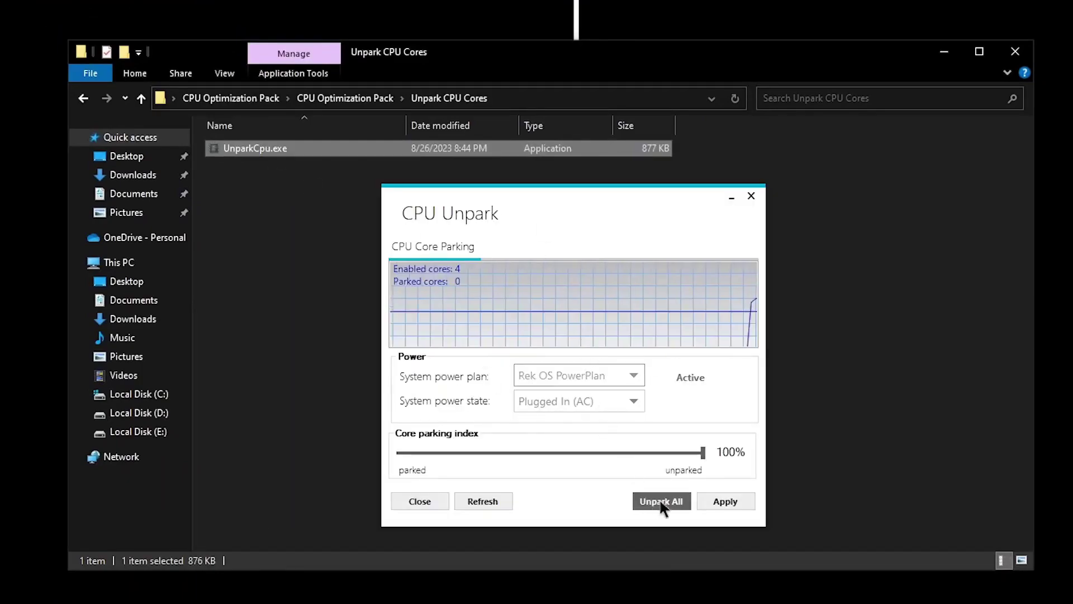
left_click(663, 501)
left_click(677, 400)
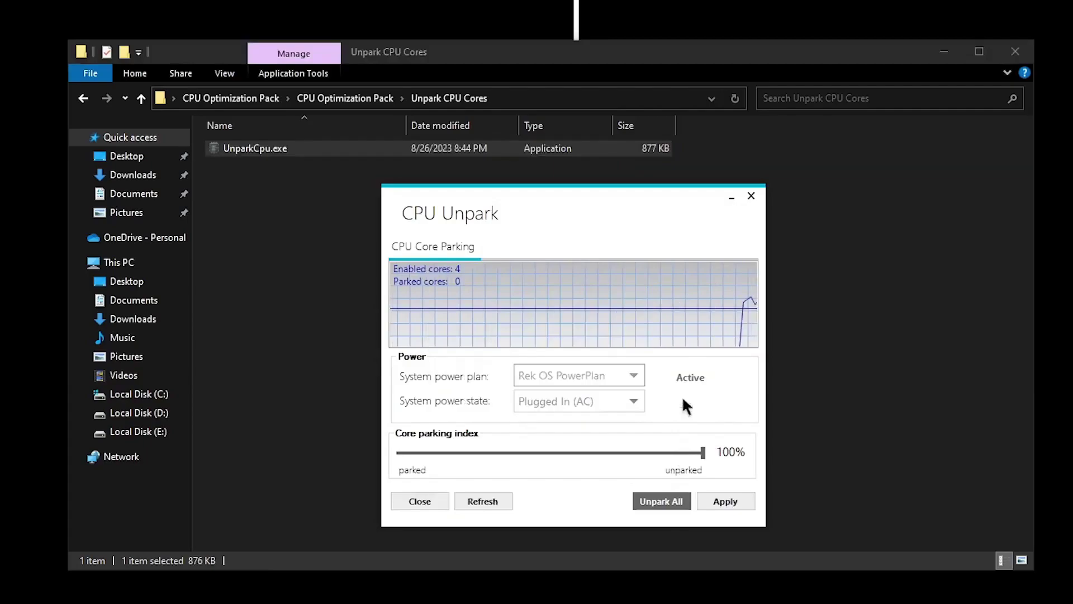
left_click(725, 501)
left_click(676, 399)
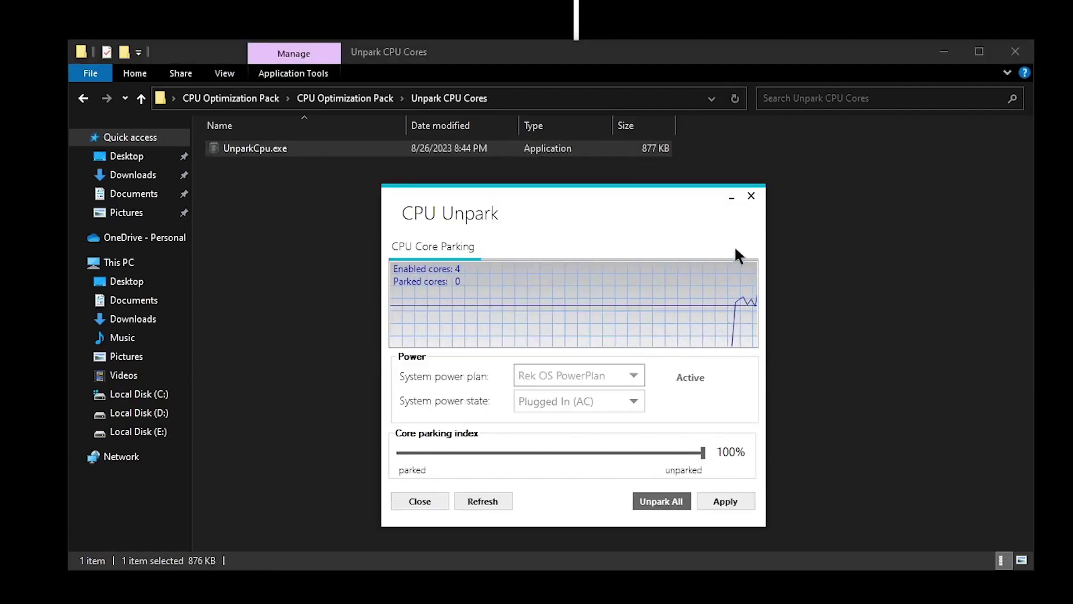
left_click(750, 196)
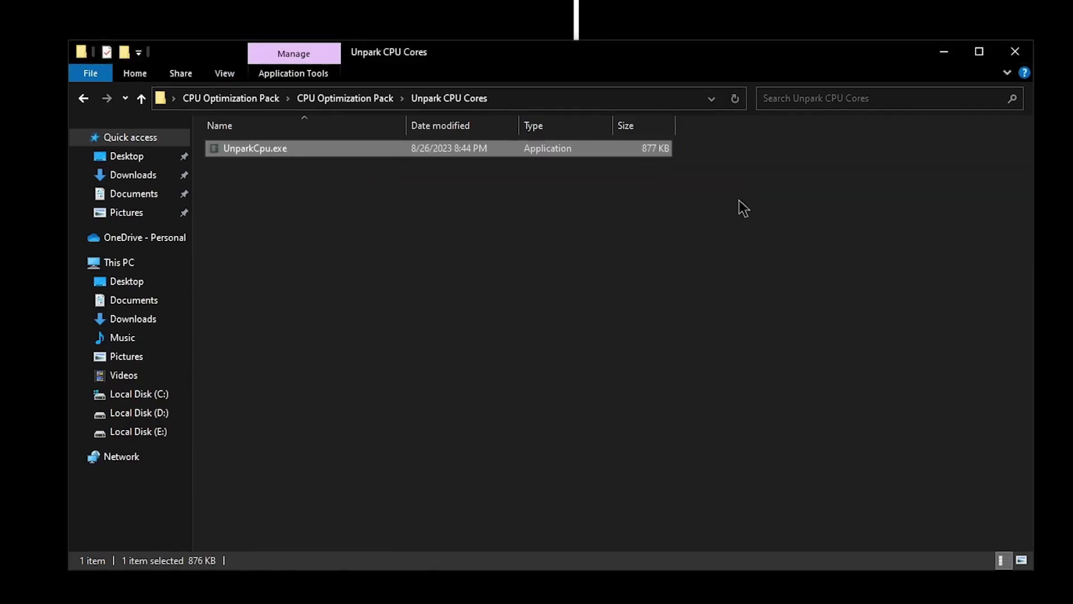
key("super+i")
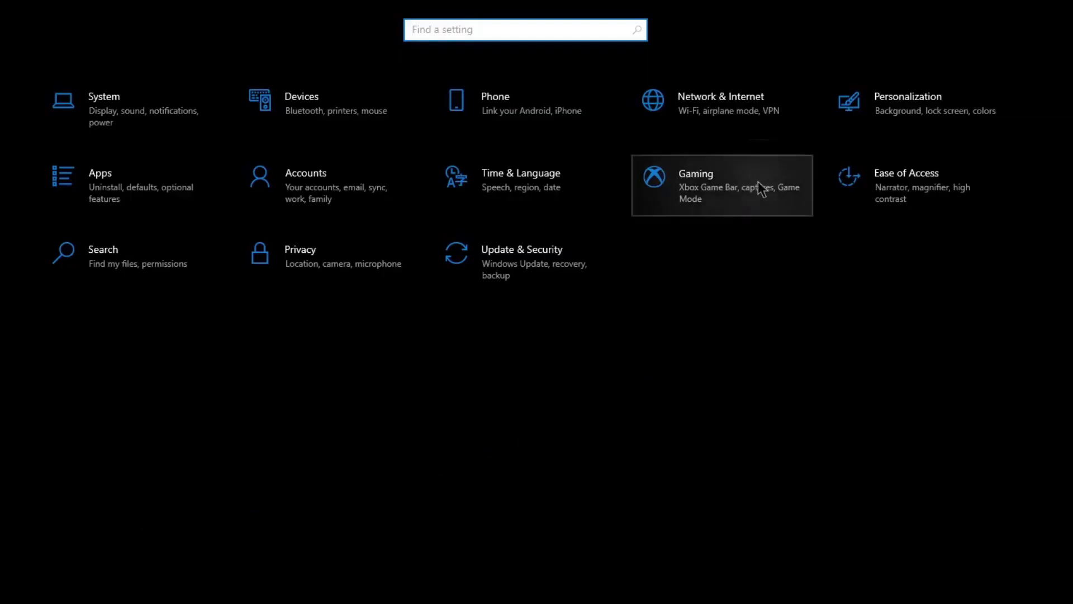
Go to Gaming > Game Mode in Windows Settings to reach the Graphics settings link
left_click(759, 181)
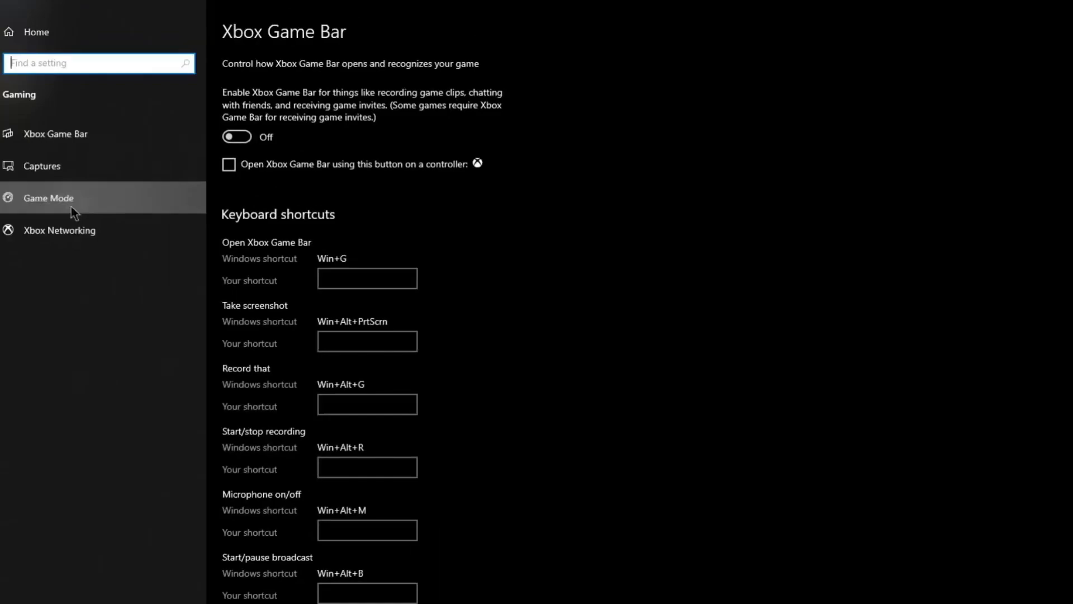
left_click(63, 237)
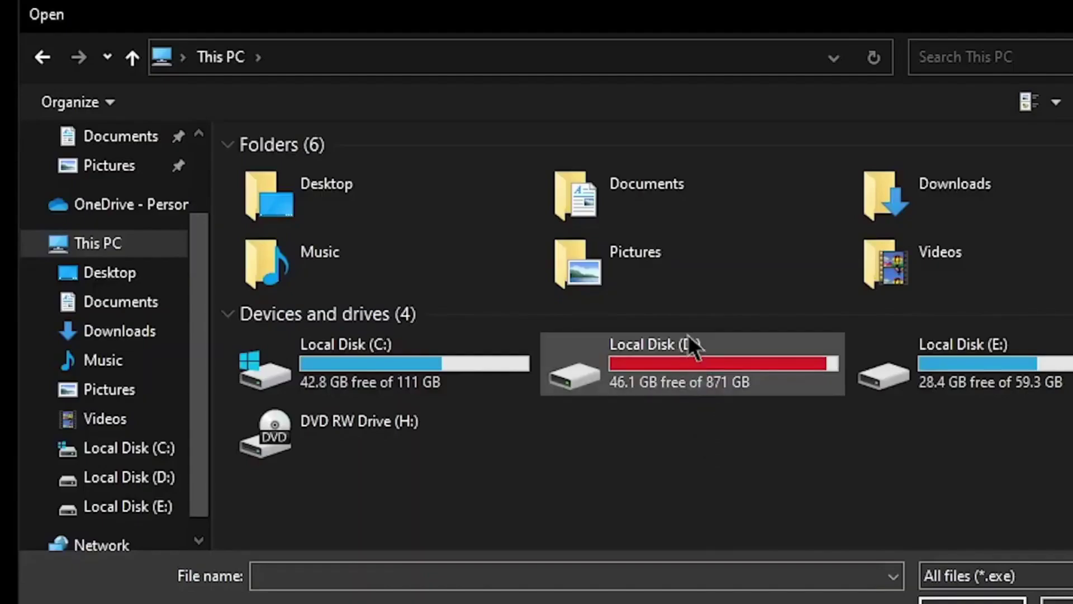
Browse to D:\Games\Fortnite\FortniteGame\Binaries\Win64 and select FortniteClient-Win64-Shipping.exe
double_click(690, 337)
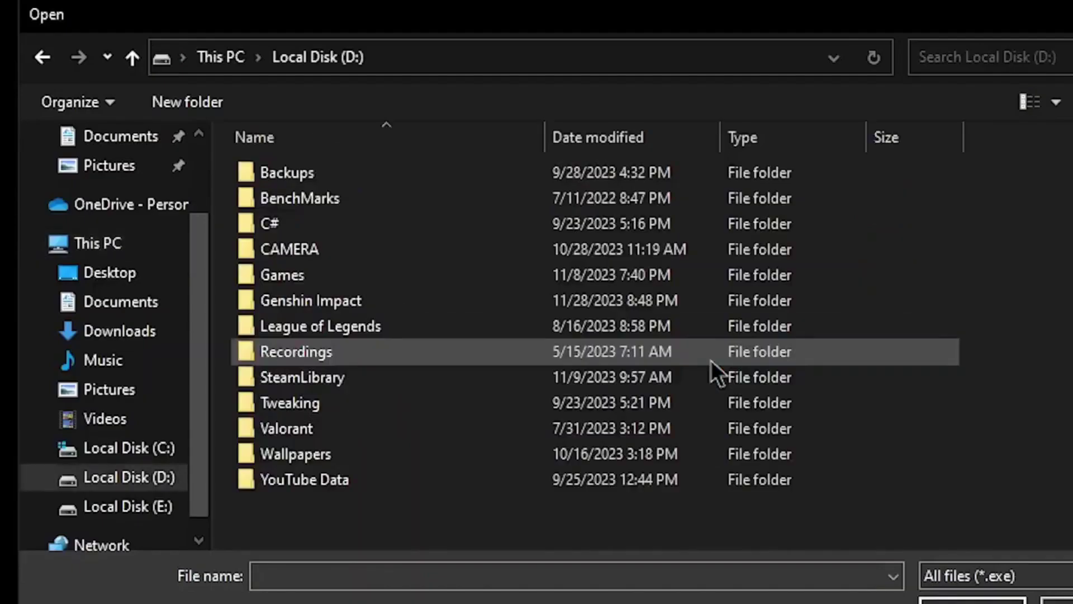
double_click(300, 270)
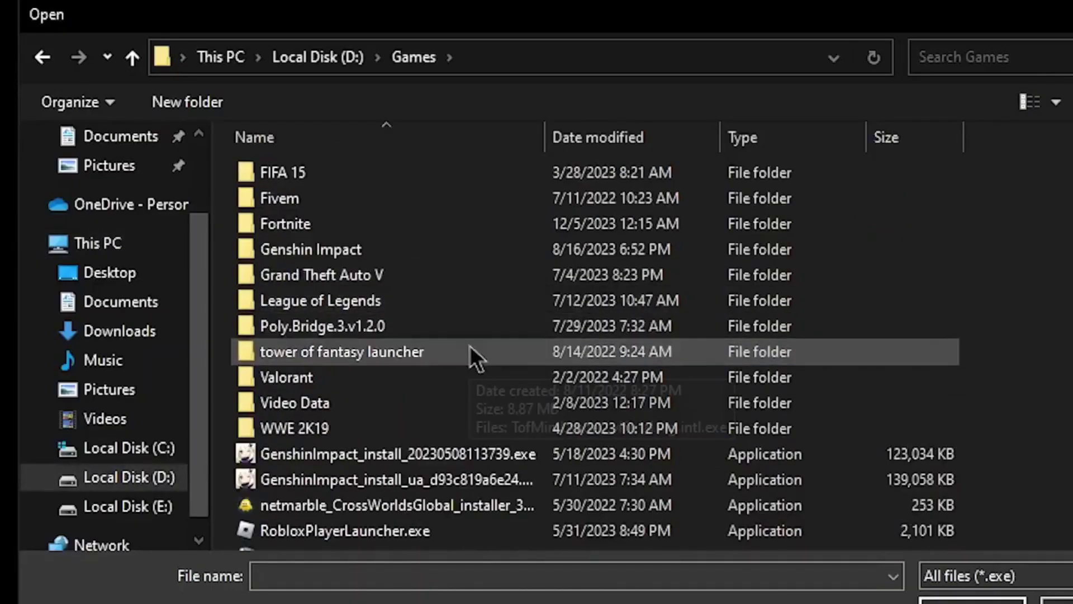
double_click(322, 223)
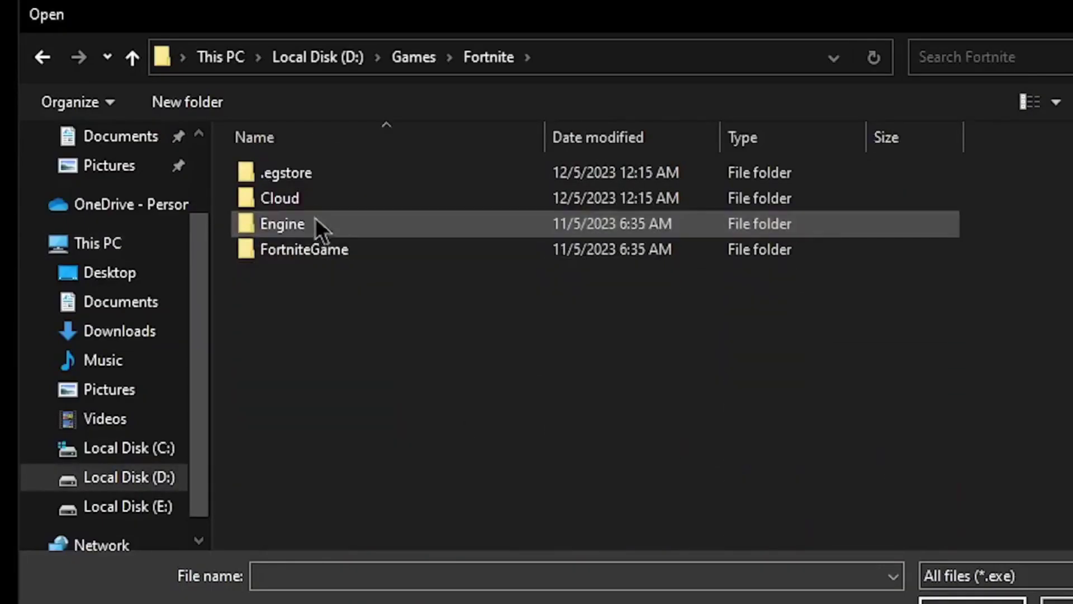
double_click(305, 246)
double_click(310, 173)
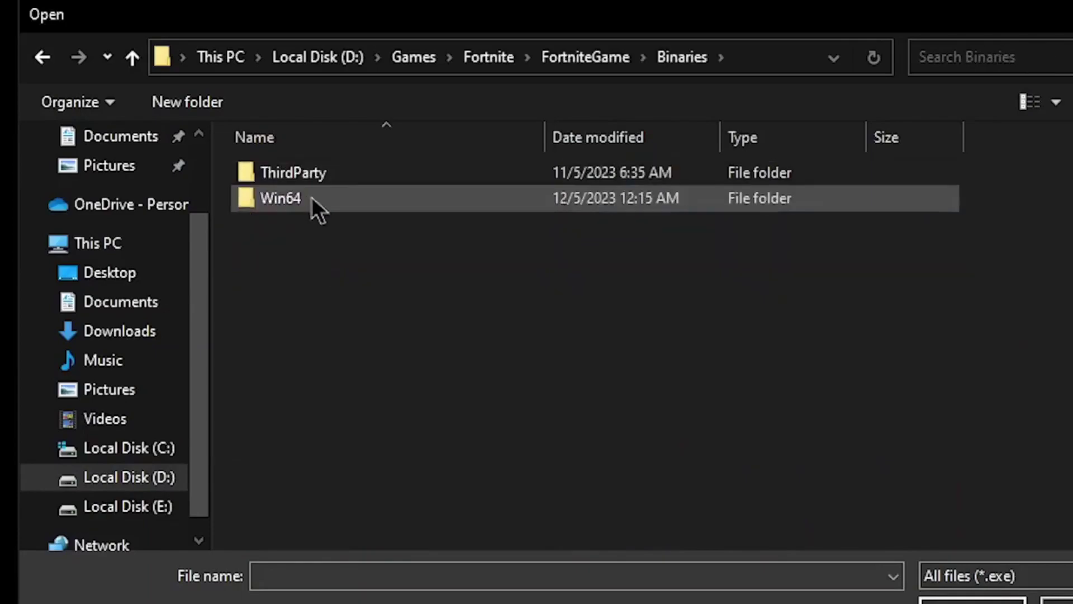
double_click(311, 197)
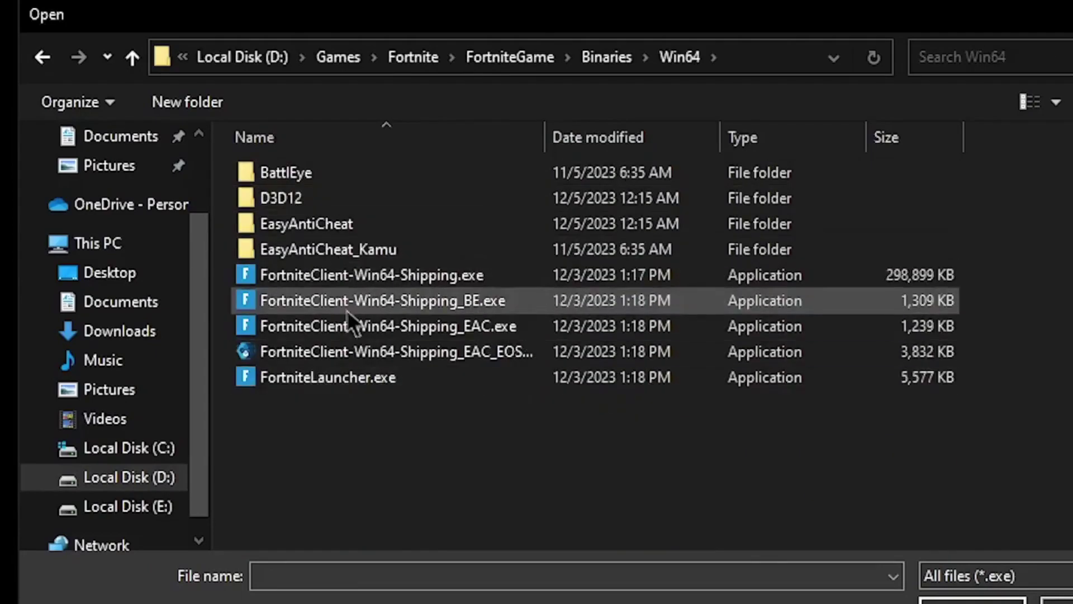
left_click(434, 277)
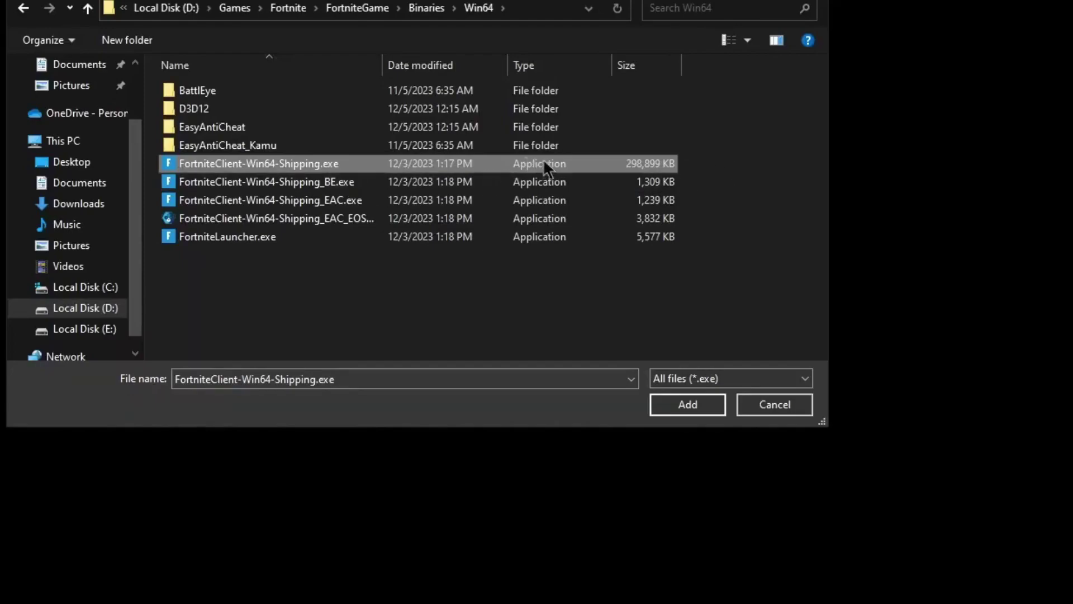
Add Fortnite to the graphics preference list and save it as High performance
left_click(699, 399)
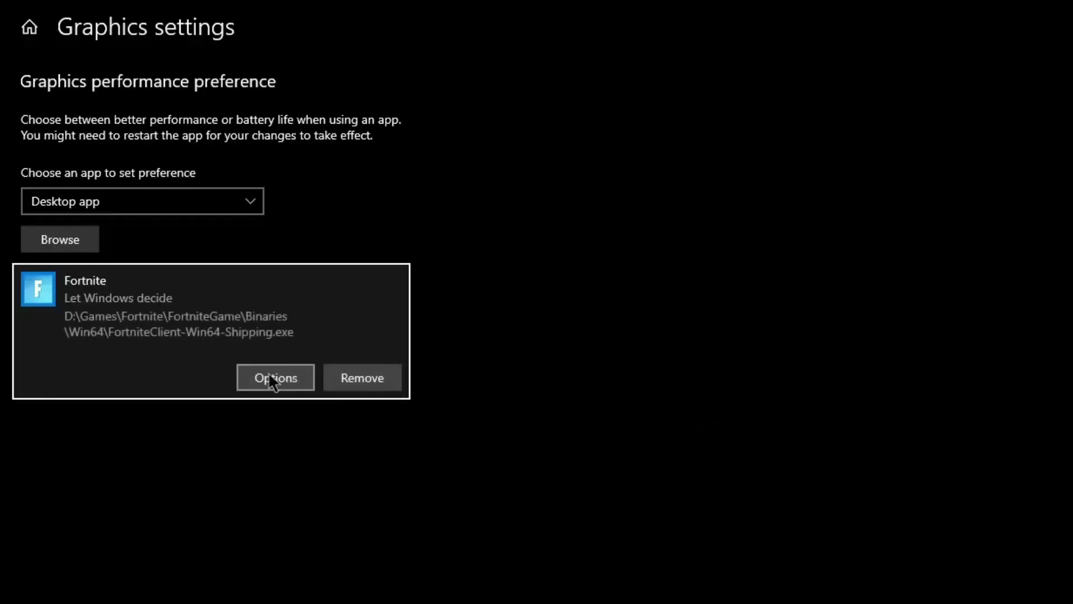
left_click(269, 374)
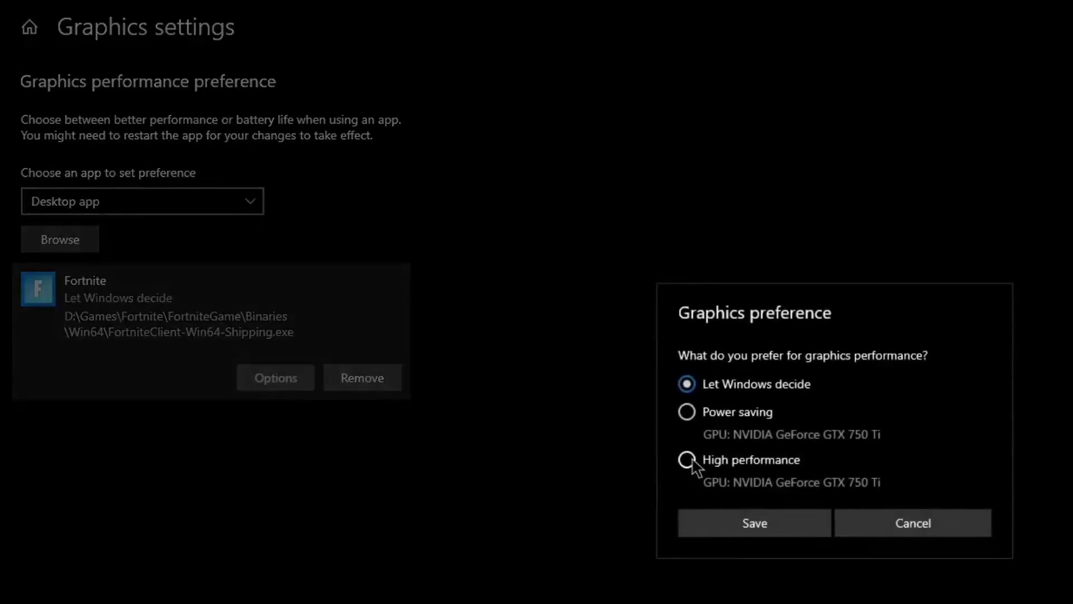
left_click(688, 459)
left_click(753, 522)
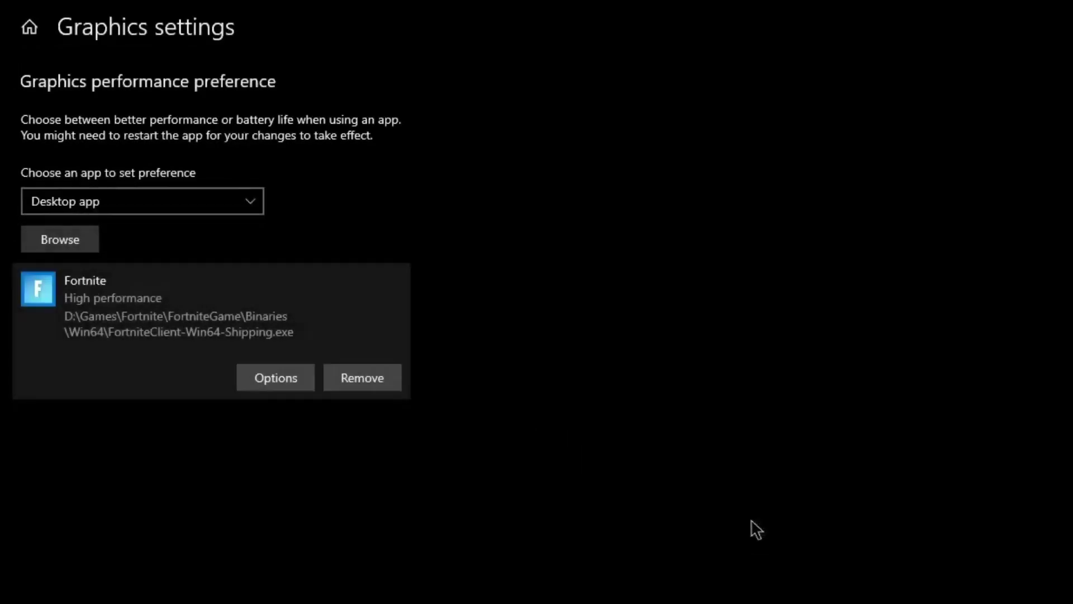